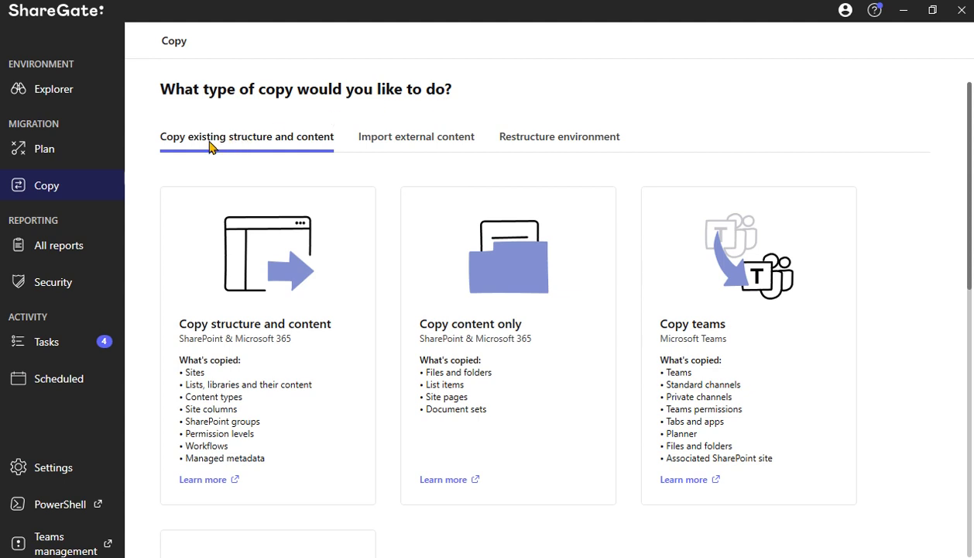
# Step: Start an import from file share and try connecting to the destination SharePoint library's pasted address as the current Windows user
pyautogui.click(393, 145)
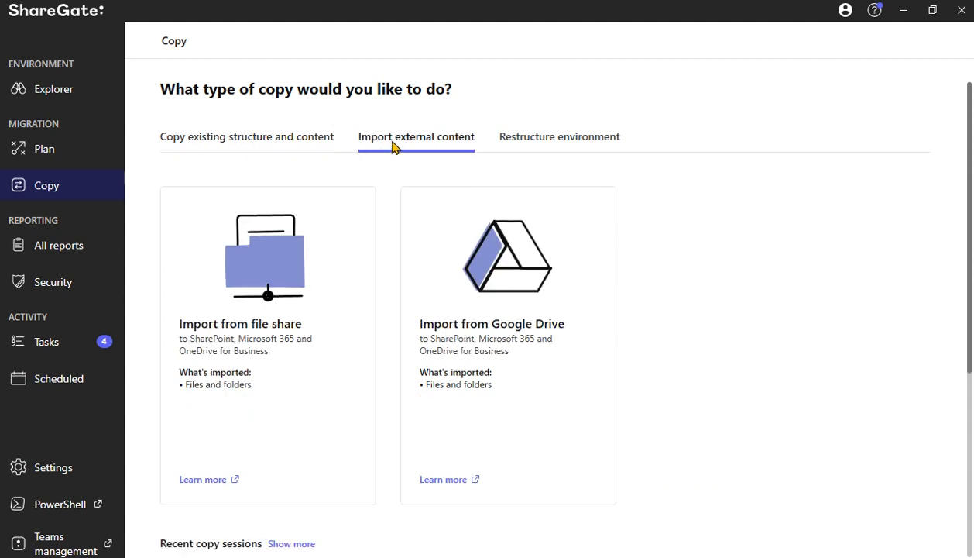
pyautogui.click(291, 309)
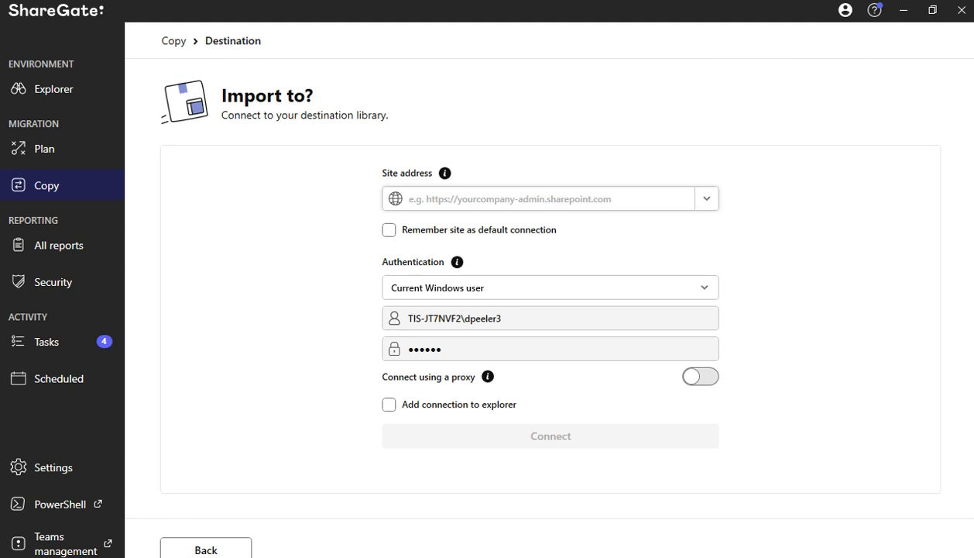
pyautogui.click(511, 196)
pyautogui.hotkey('ctrl', 'v')
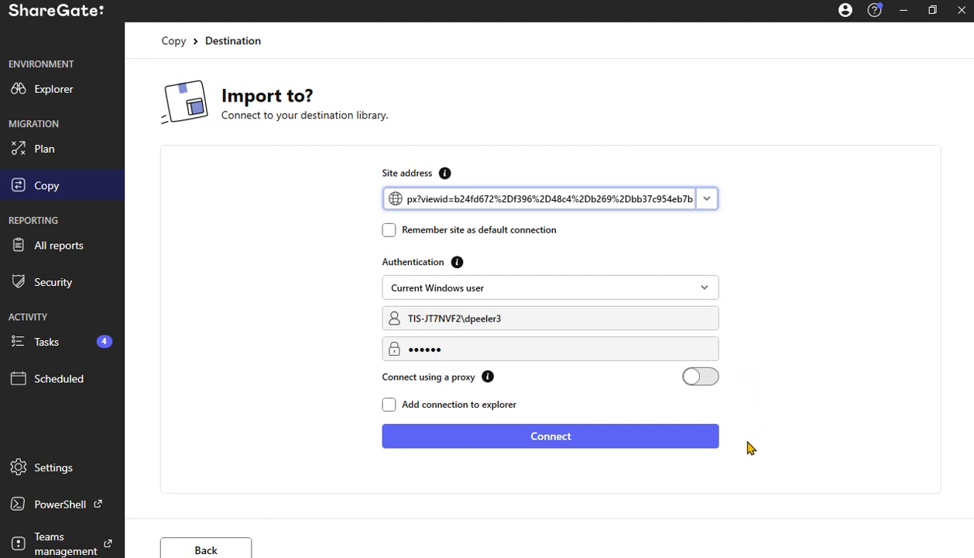
pyautogui.click(713, 447)
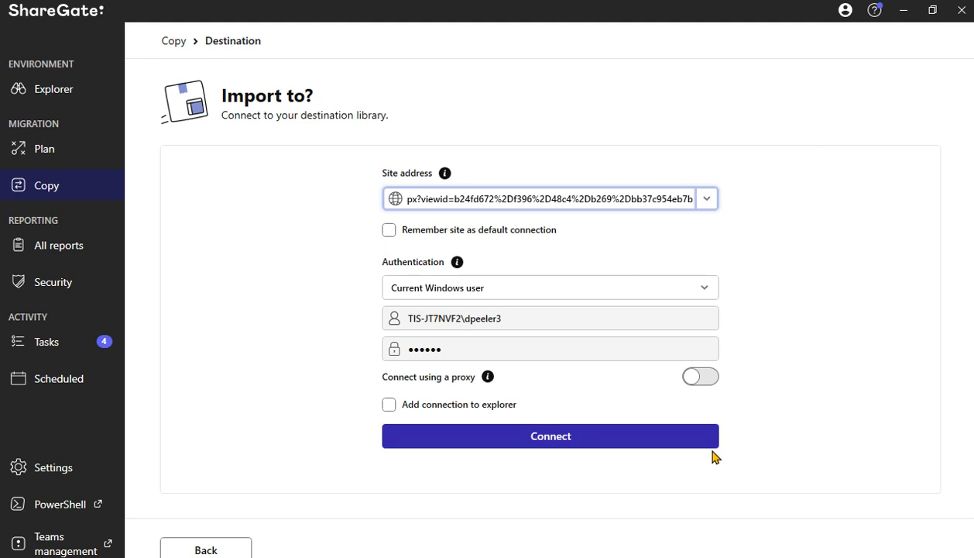
pyautogui.click(662, 444)
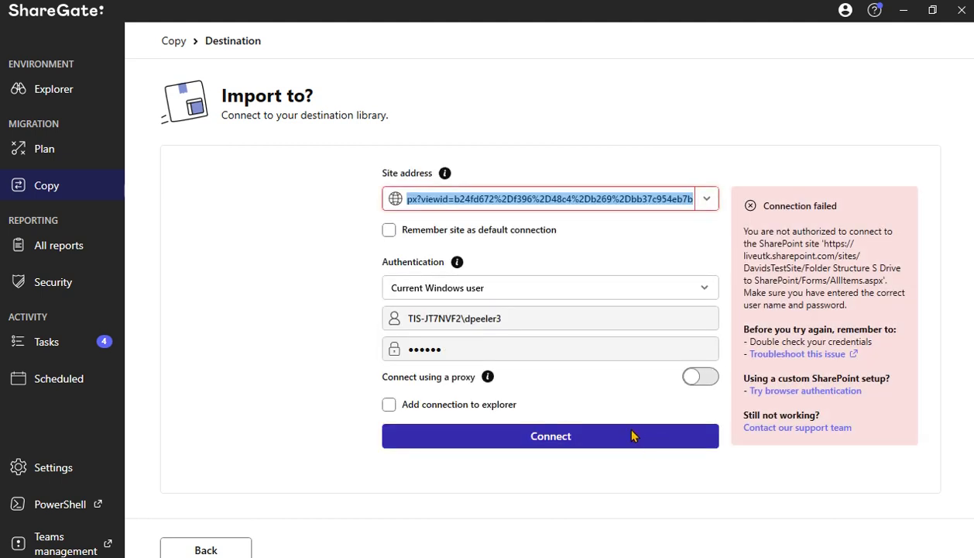
# Step: Connect with Browser authentication and choose the Folder Structure S Drive to SharePoint library as the import destination
pyautogui.click(570, 294)
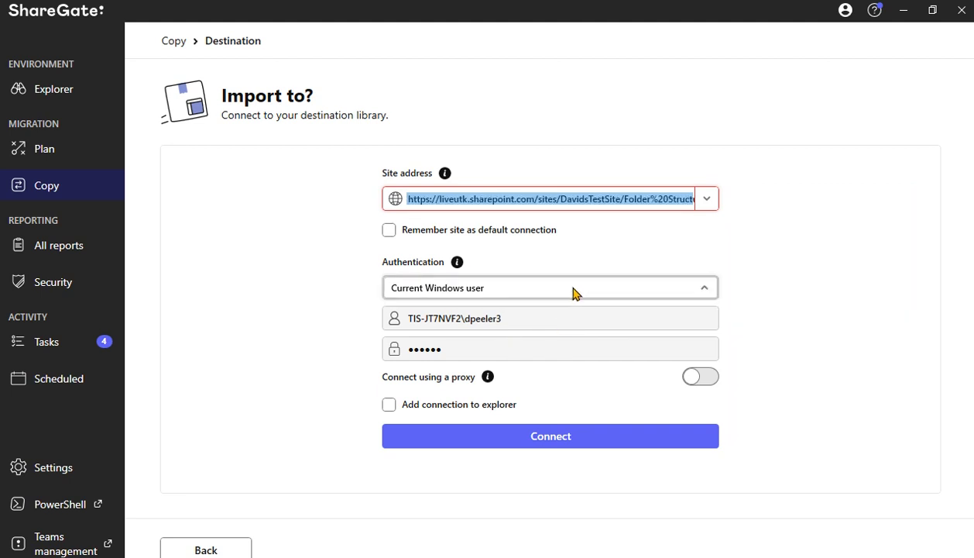
pyautogui.click(505, 349)
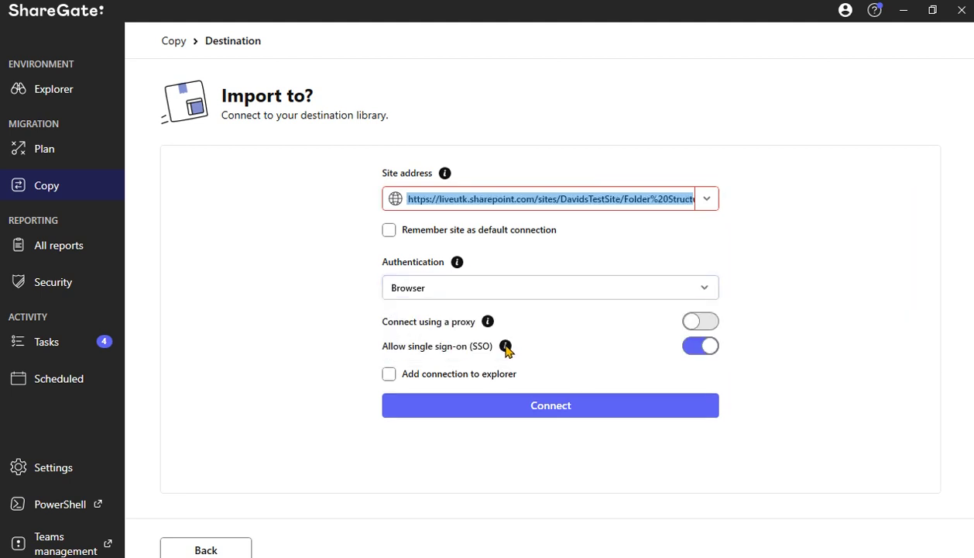
pyautogui.click(533, 410)
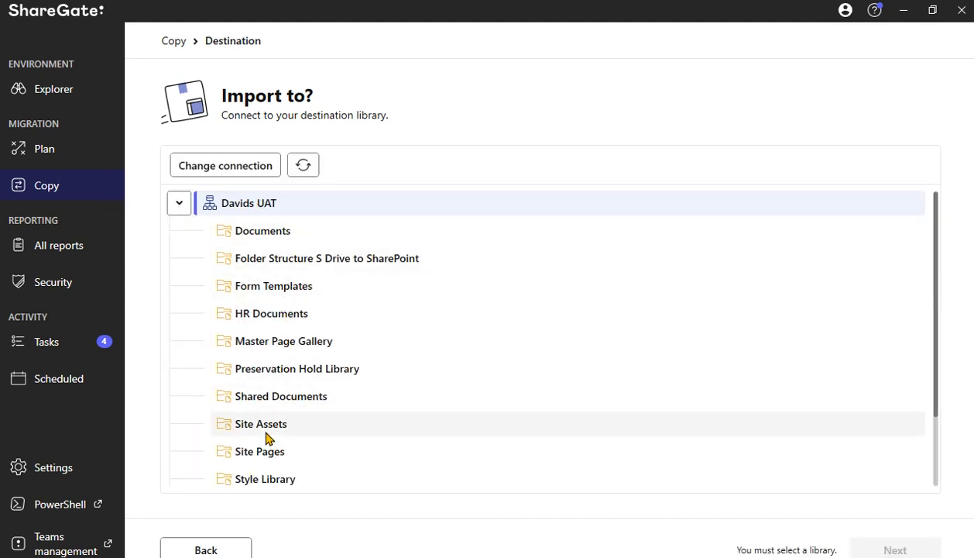
pyautogui.click(261, 263)
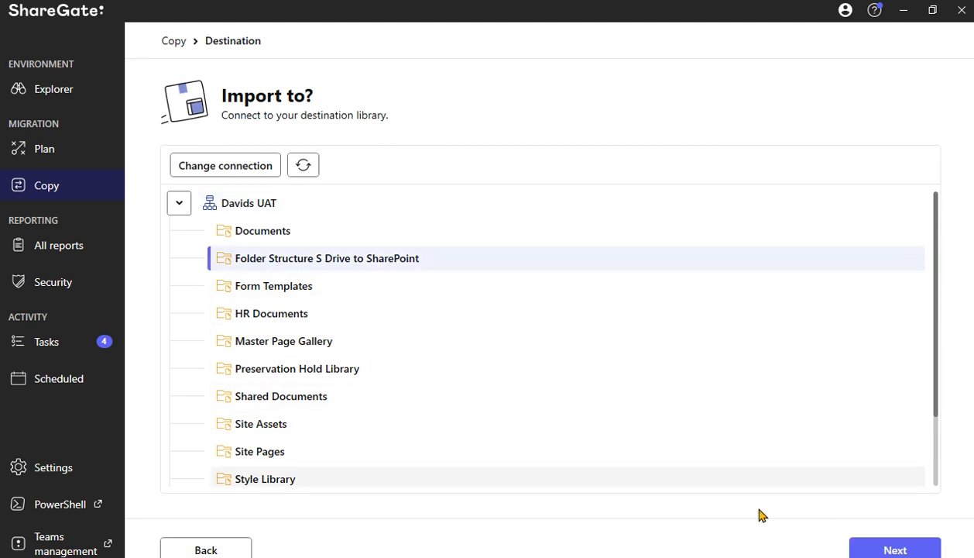
pyautogui.click(881, 547)
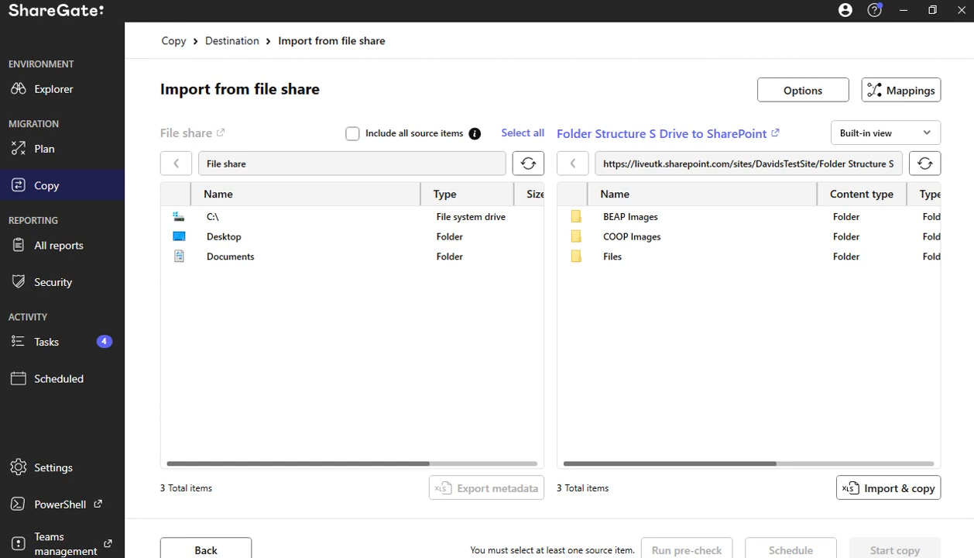
# Step: Examine the Desktop source folders and their modified dates in File Explorer, looking inside BEAP Images
pyautogui.hotkey('alt', 'Tab')
pyautogui.moveTo(929, 48); pyautogui.dragTo(450, 82)
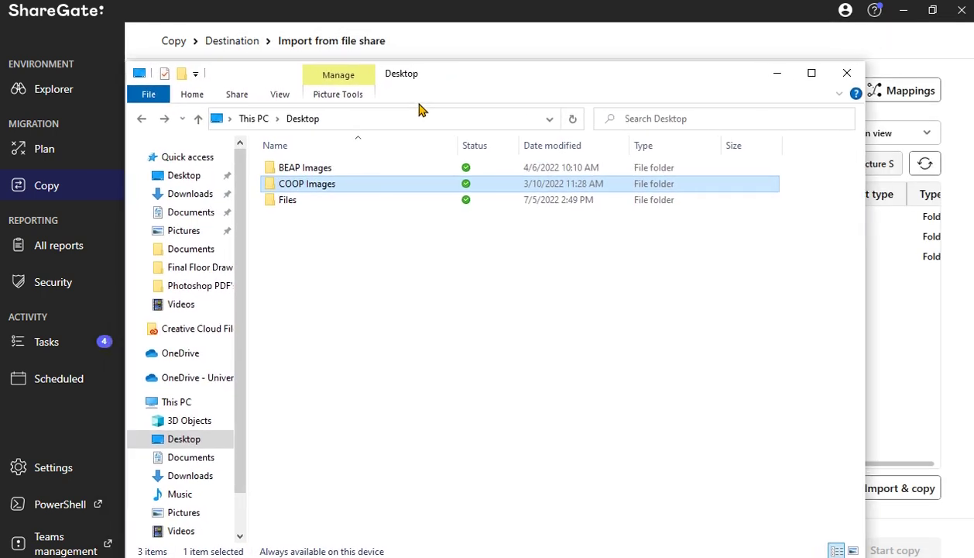
pyautogui.click(338, 170)
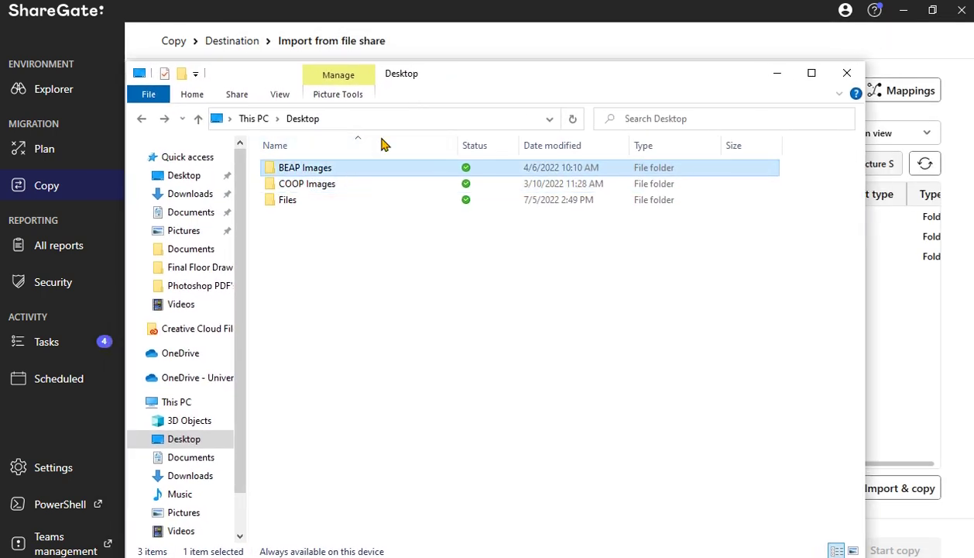
pyautogui.click(463, 50)
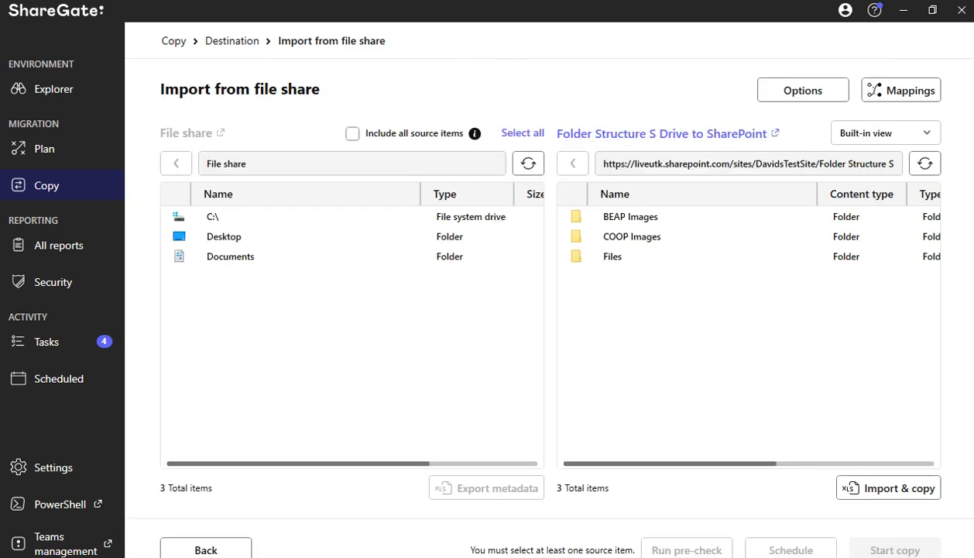
pyautogui.moveTo(504, 557)
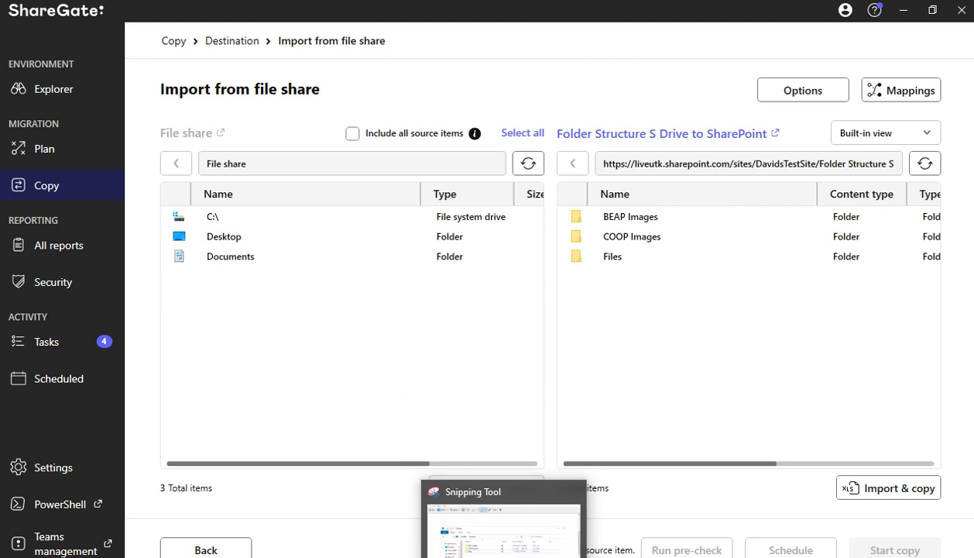
pyautogui.click(465, 557)
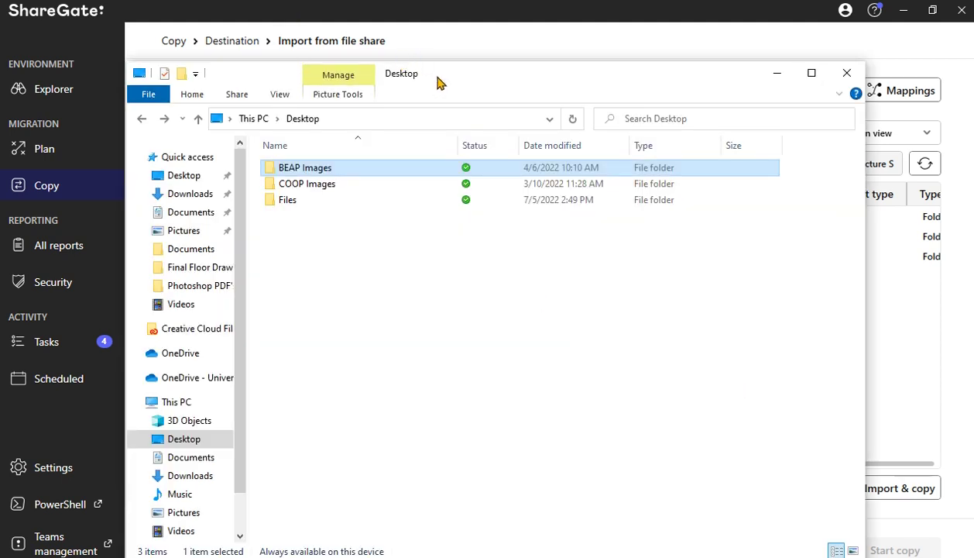
pyautogui.moveTo(438, 81); pyautogui.dragTo(460, 103)
pyautogui.doubleClick(373, 193)
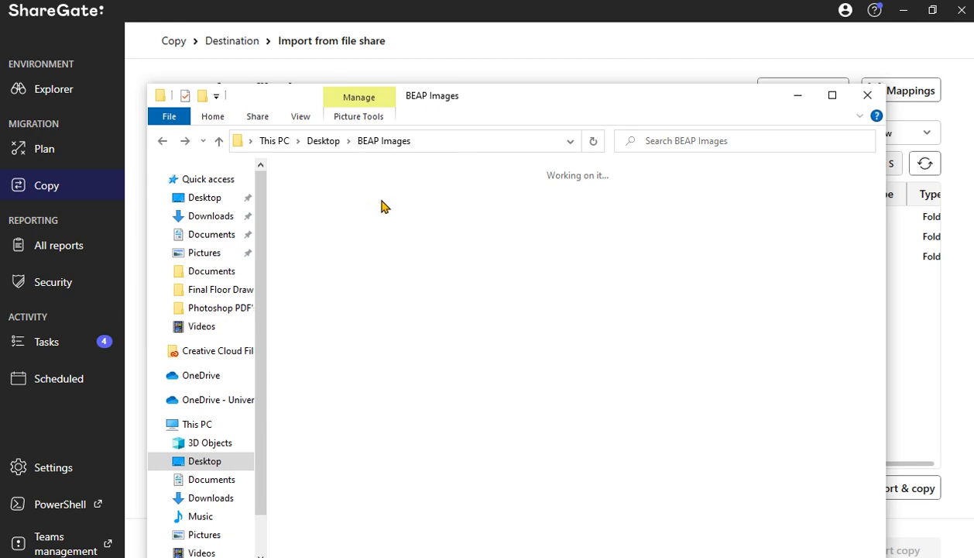
pyautogui.click(162, 140)
pyautogui.moveTo(471, 103); pyautogui.dragTo(973, 105)
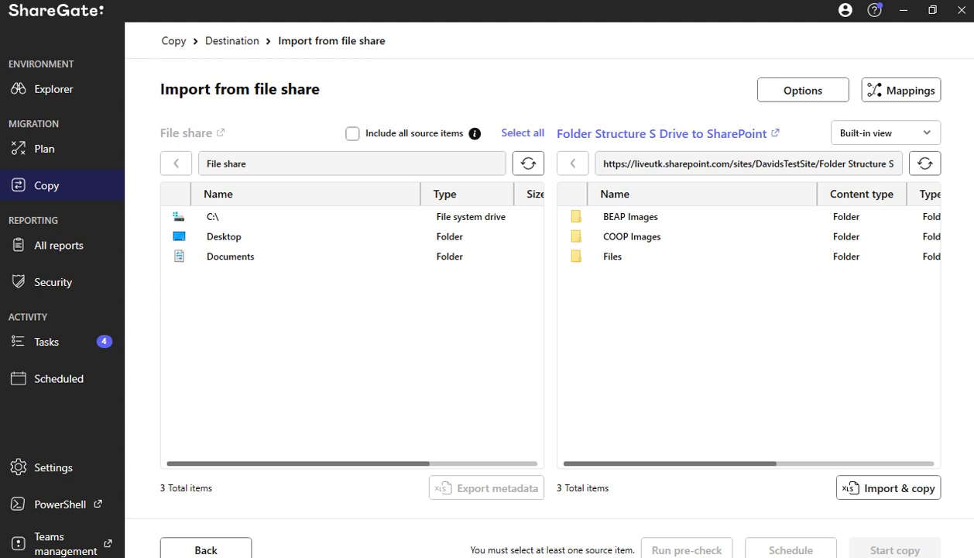
# Step: Browse the source file share to the Desktop folder and select BEAP Images in both the source and destination lists
pyautogui.click(210, 233)
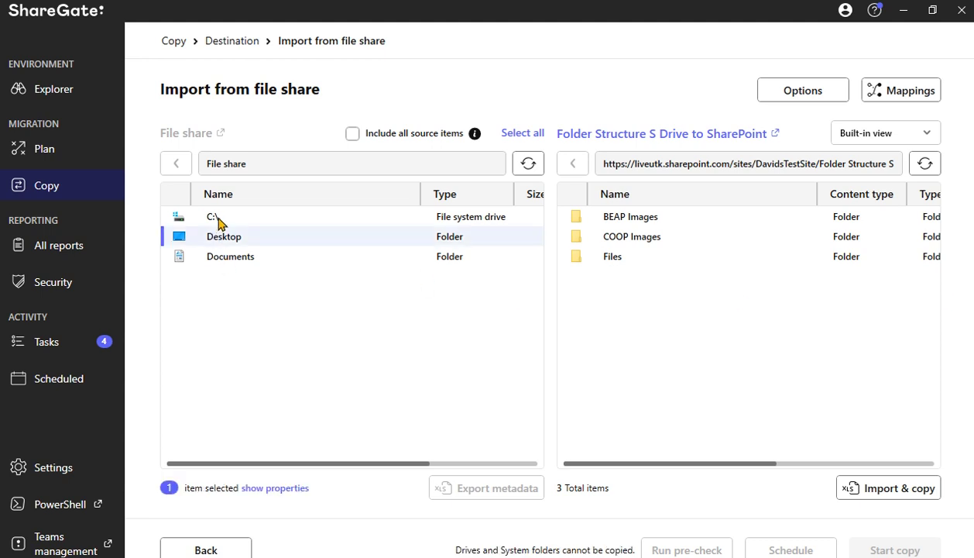
pyautogui.doubleClick(217, 217)
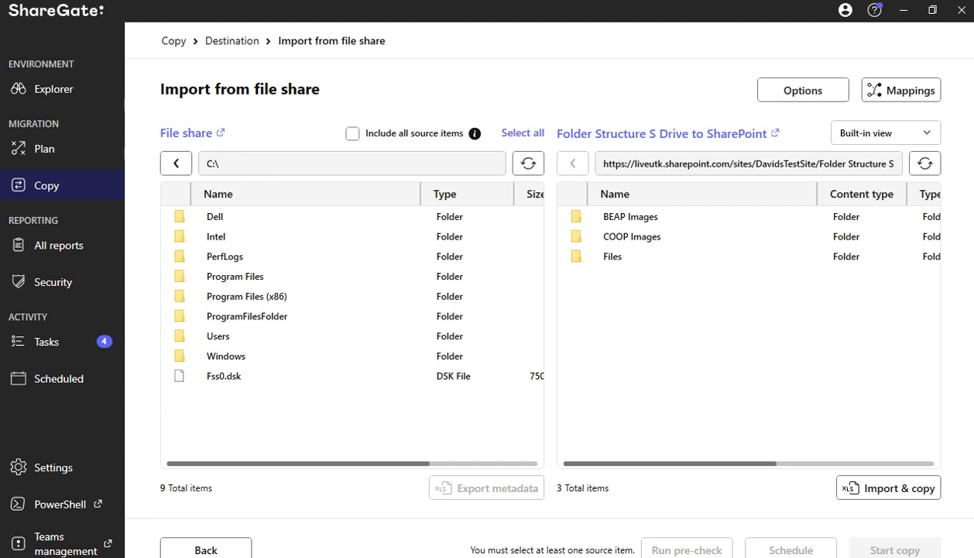
pyautogui.click(176, 169)
pyautogui.click(268, 262)
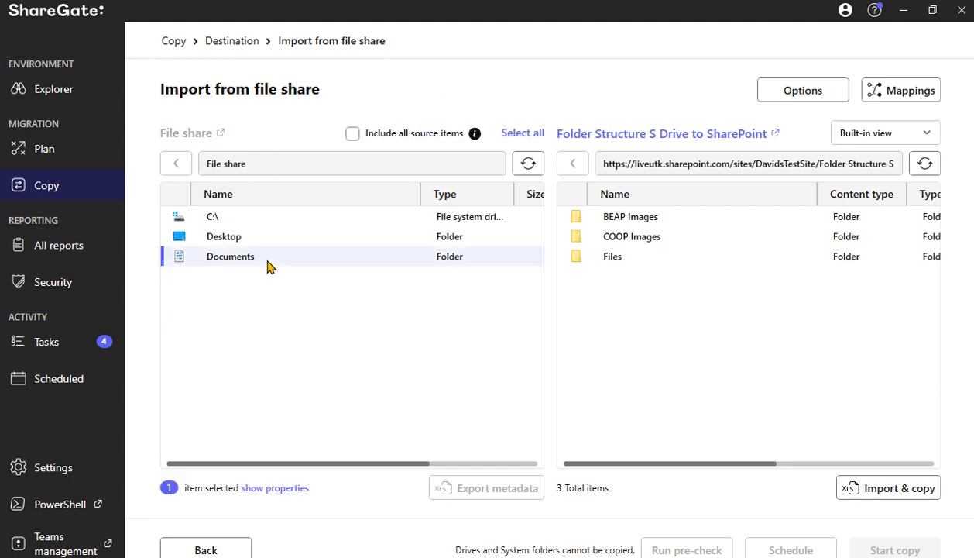
pyautogui.doubleClick(244, 237)
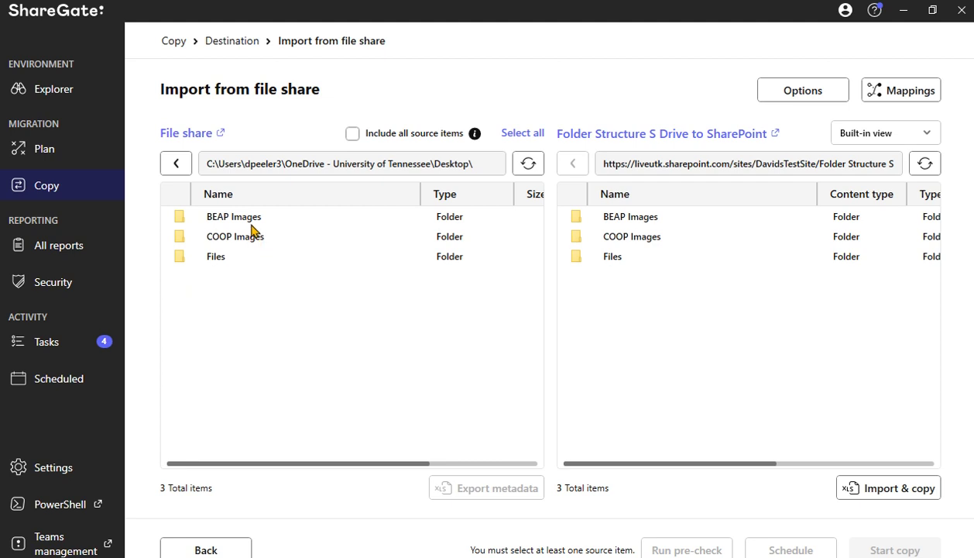
pyautogui.click(256, 220)
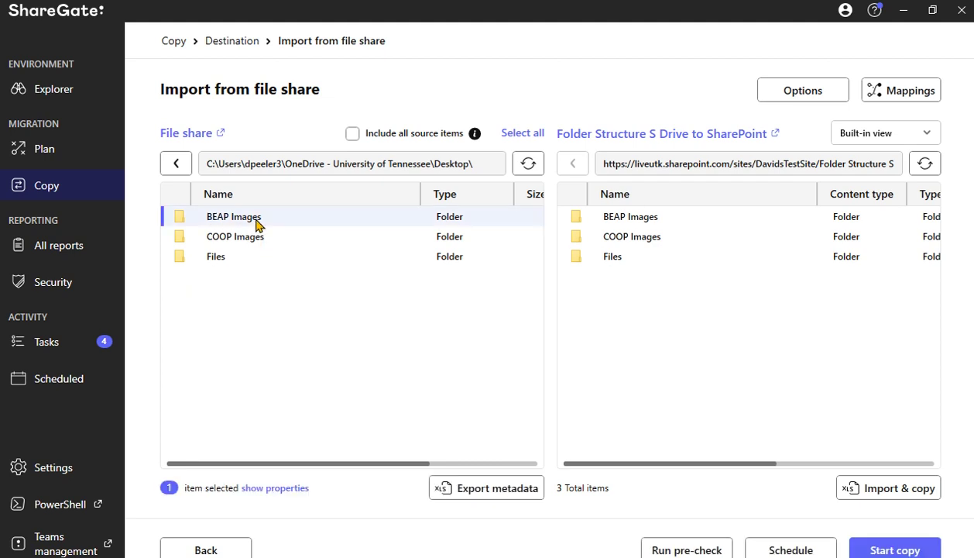
pyautogui.click(628, 222)
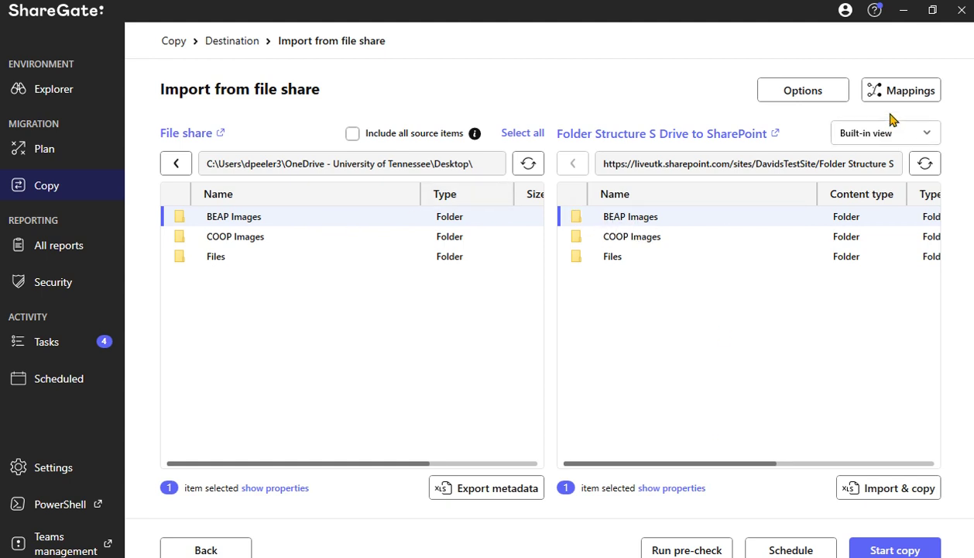
# Step: Exclude version history in the copy options, leaving authors, timestamps and permissions preserved
pyautogui.click(785, 94)
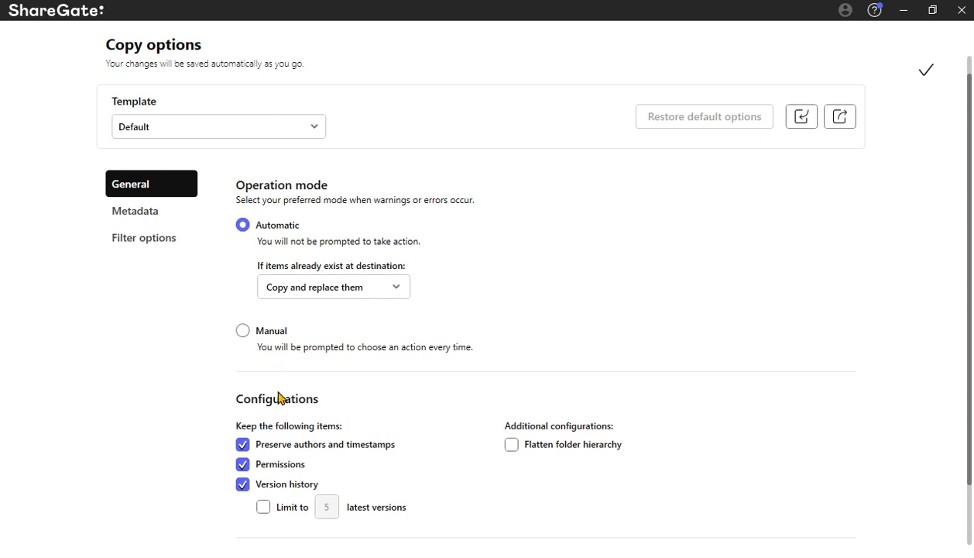
pyautogui.click(243, 485)
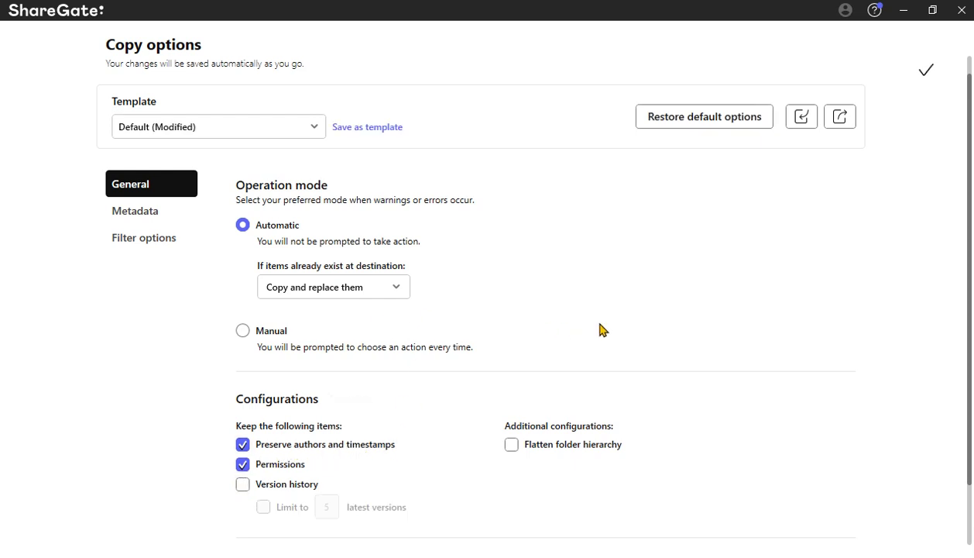
pyautogui.click(927, 72)
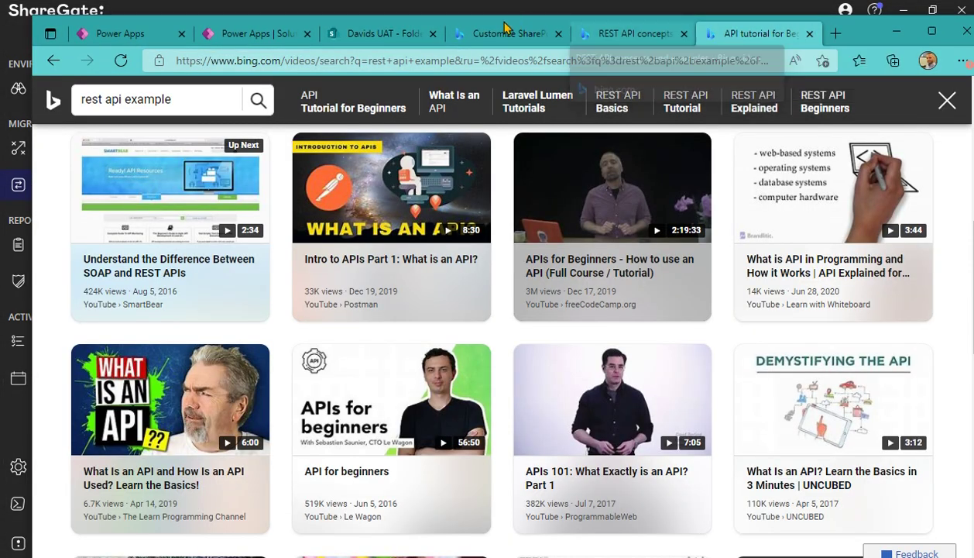
# Step: Check the folder dates and authors in the destination library in the browser, and start copying BEAP Images in ShareGate
pyautogui.click(287, 32)
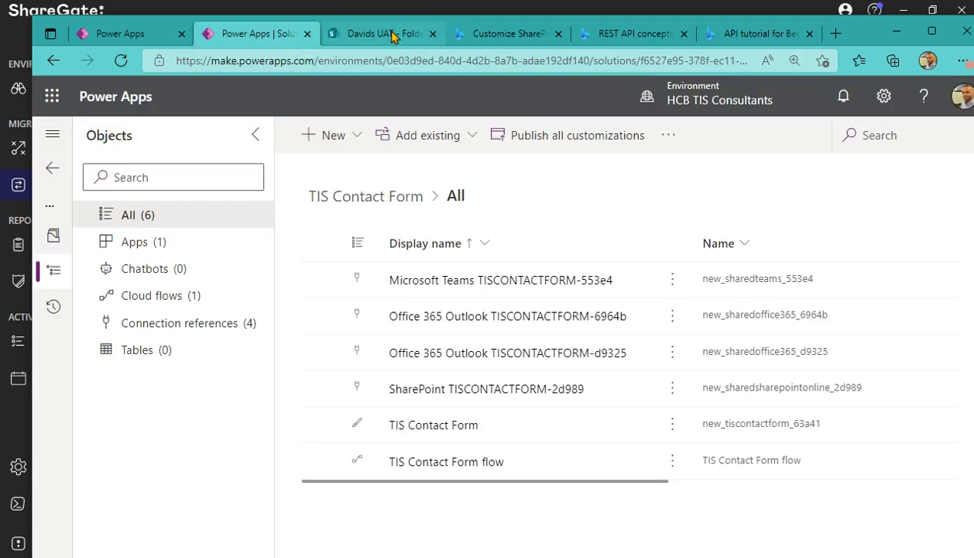
pyautogui.click(383, 34)
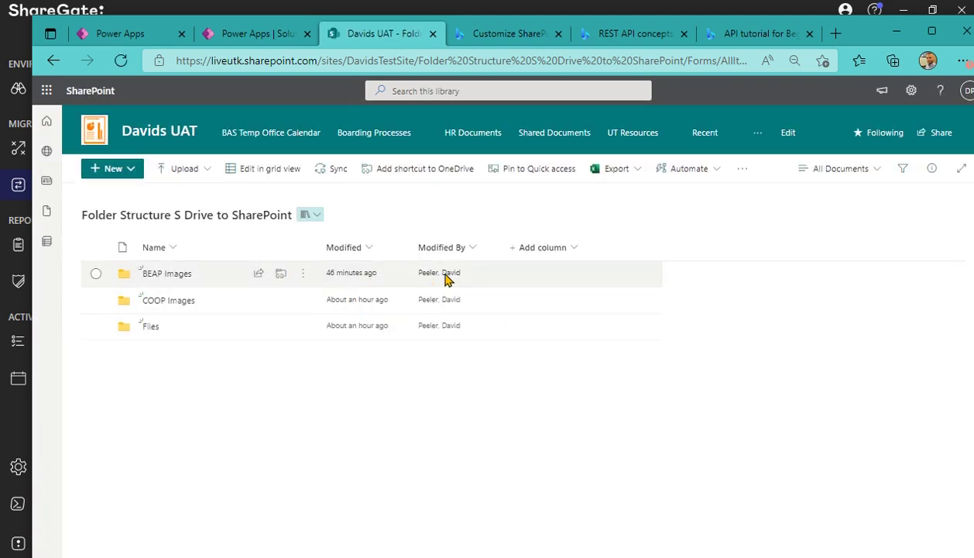
pyautogui.click(896, 31)
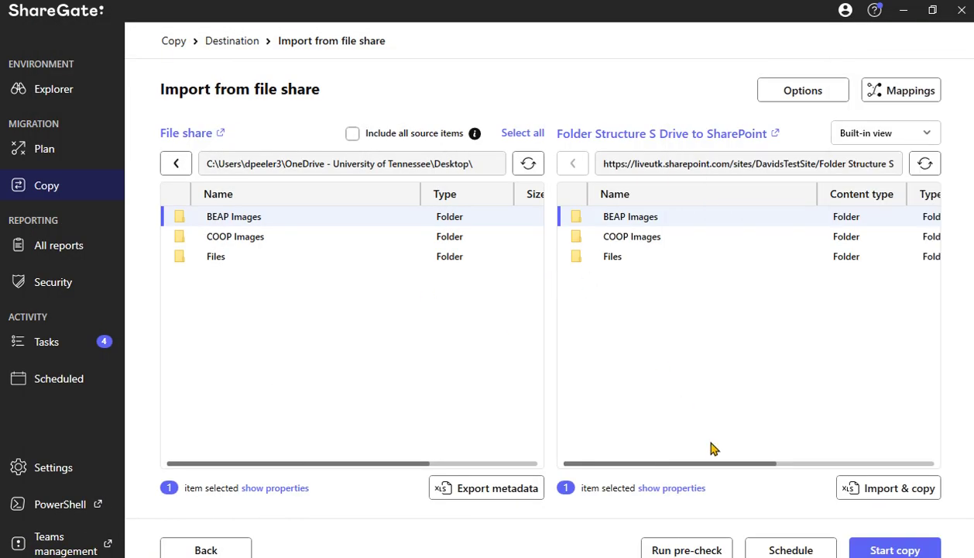
pyautogui.click(876, 550)
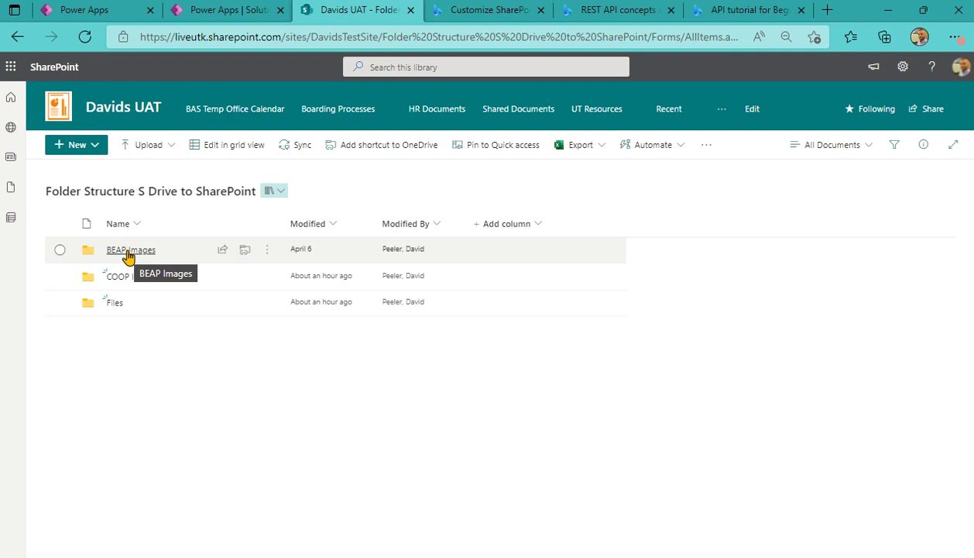
# Step: Review the copied BEAP Images contents in SharePoint and compare its modified date with the original Desktop folder in File Explorer
pyautogui.click(129, 251)
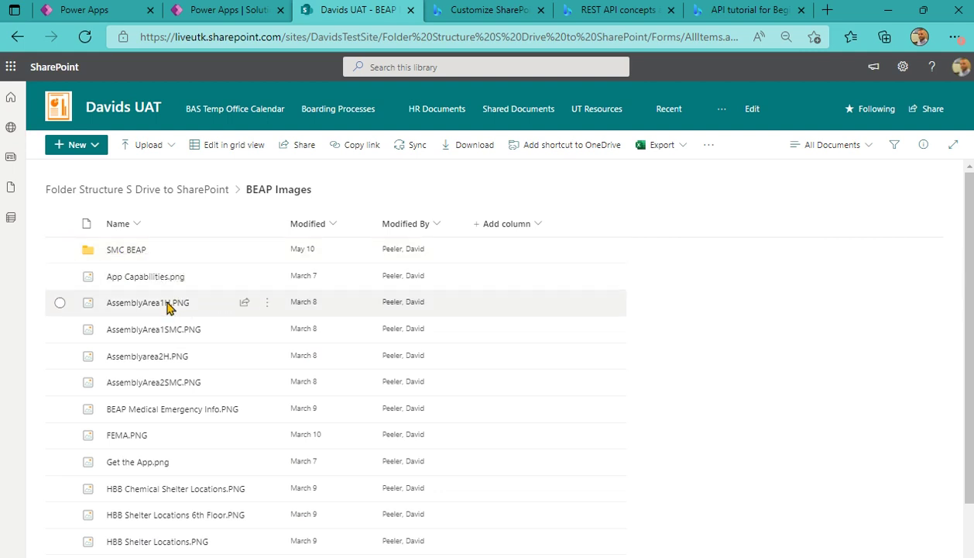
pyautogui.scroll(-1, 175, 468)
pyautogui.scroll(1, 175, 468)
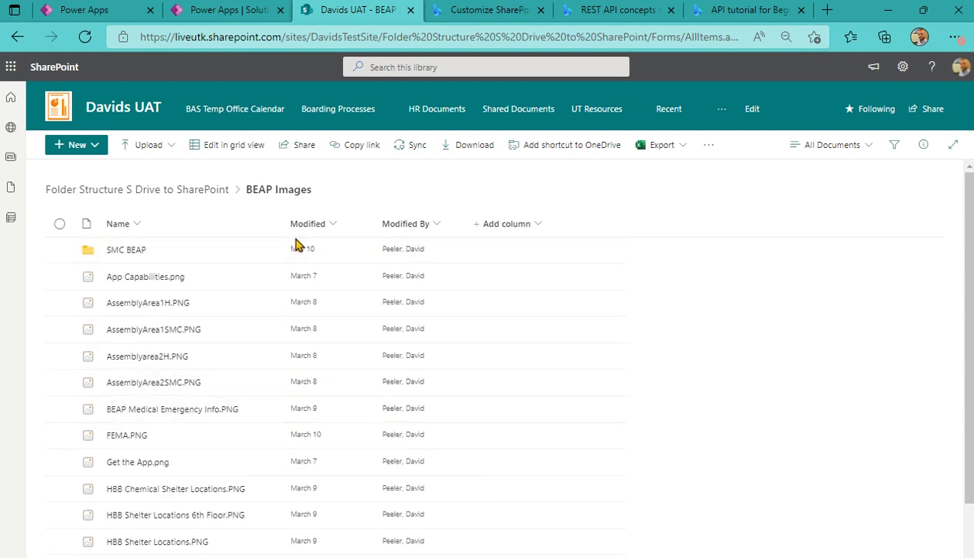
pyautogui.moveTo(419, 556)
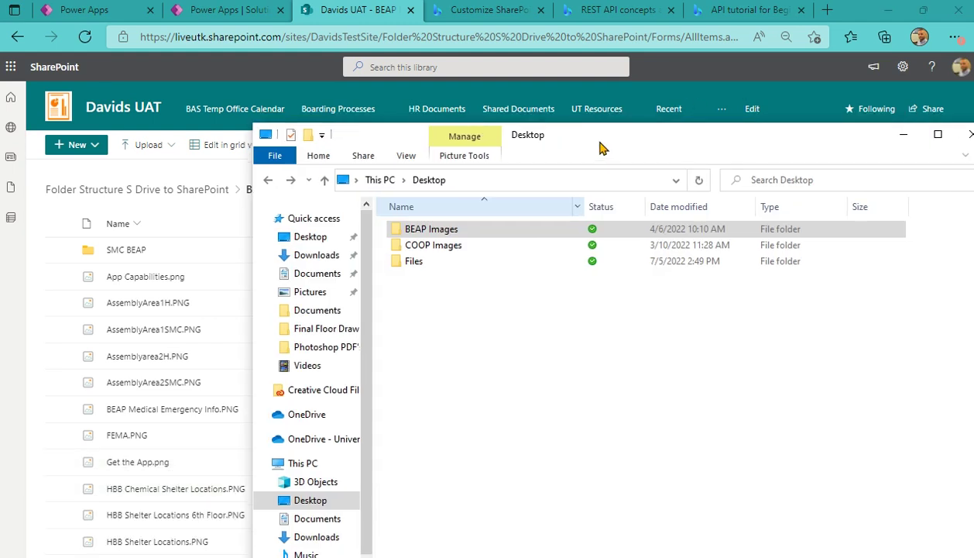
pyautogui.moveTo(601, 146); pyautogui.dragTo(601, 80)
pyautogui.click(662, 167)
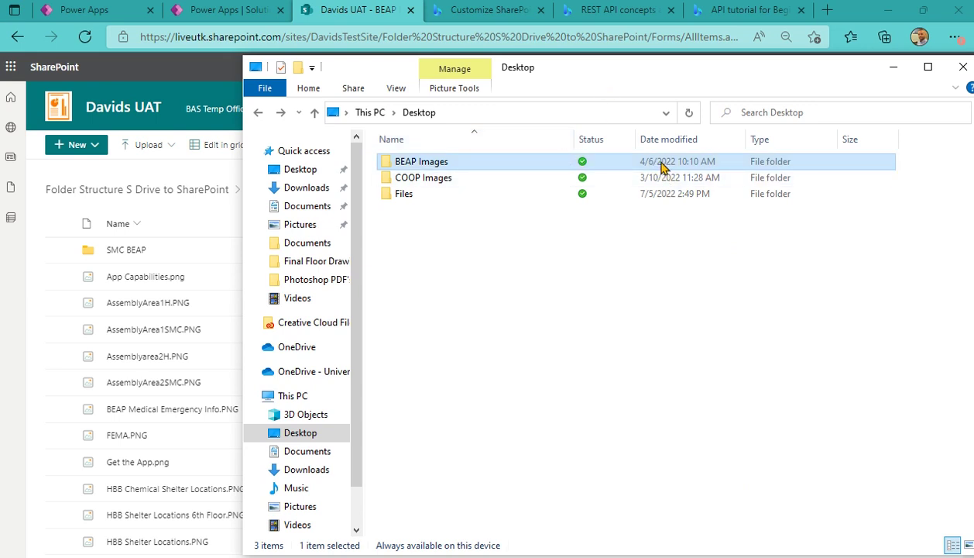
pyautogui.moveTo(670, 67); pyautogui.dragTo(583, 554)
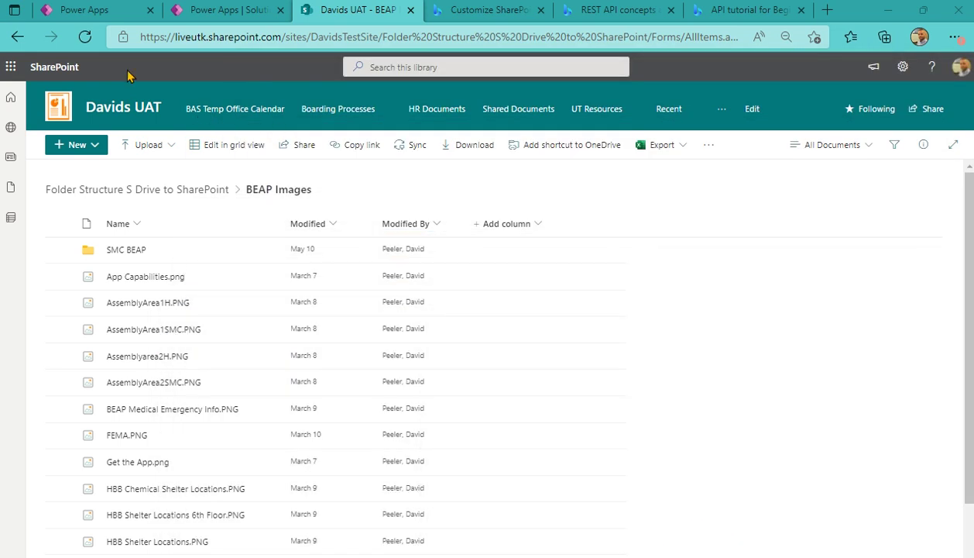
# Step: Return to the root of the destination library and compare its folder dates with the original Desktop folders in File Explorer
pyautogui.click(205, 199)
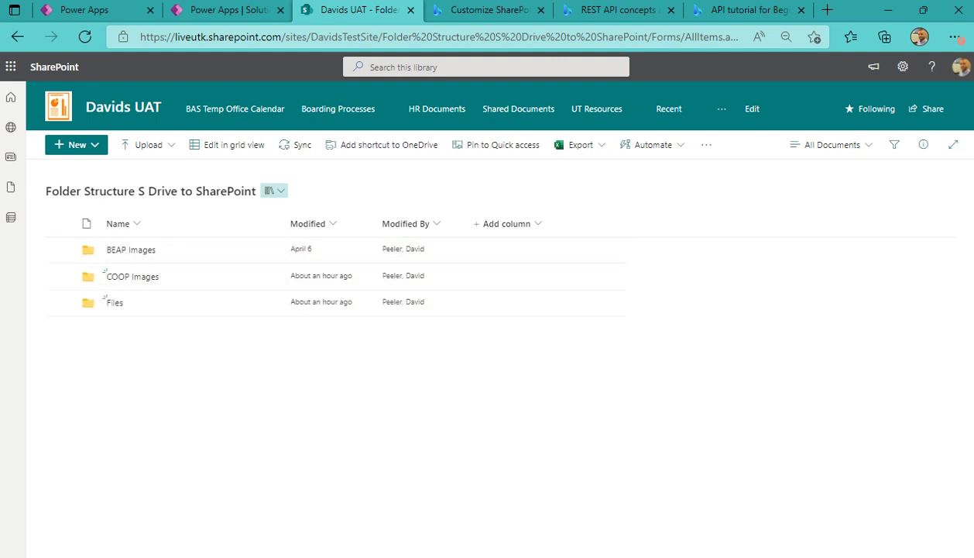
pyautogui.hotkey('alt', 'Tab')
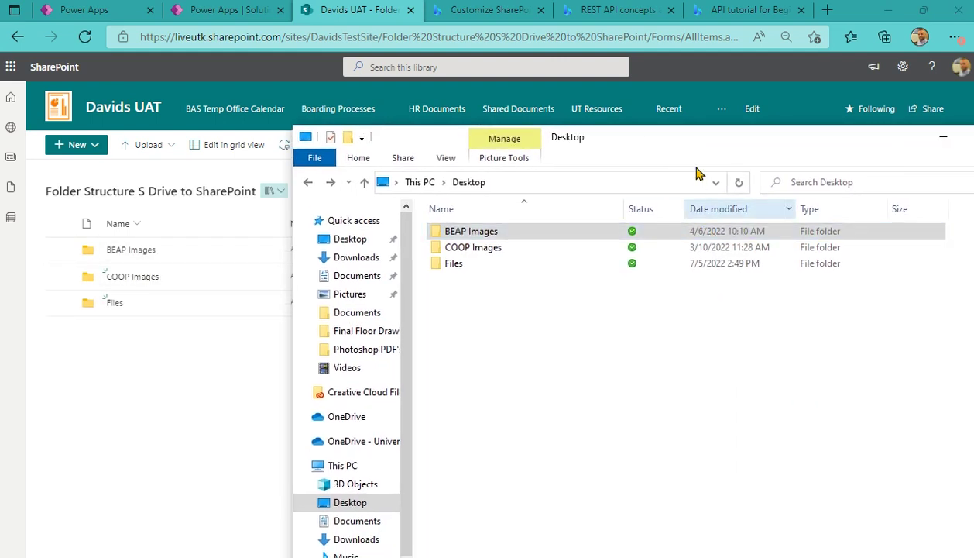
pyautogui.moveTo(688, 140); pyautogui.dragTo(973, 159)
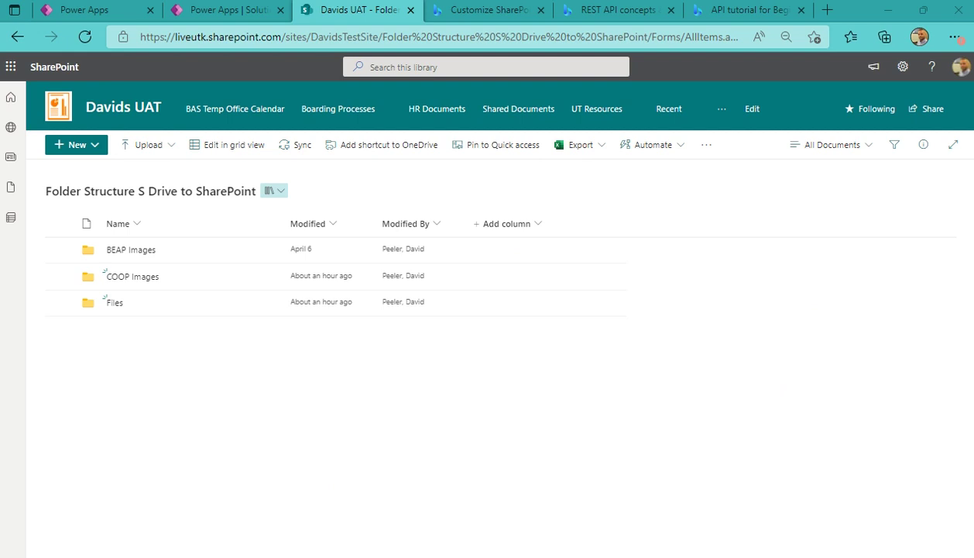
# Step: Open BEAP Images in both the SharePoint library and File Explorer and compare the copied files with the originals
pyautogui.click(131, 249)
pyautogui.hotkey('alt', 'Tab')
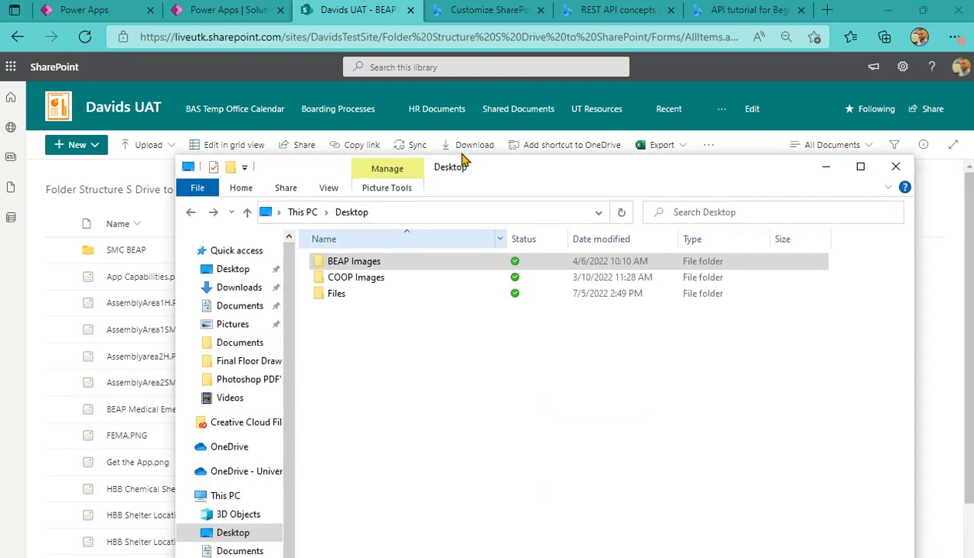
pyautogui.doubleClick(331, 225)
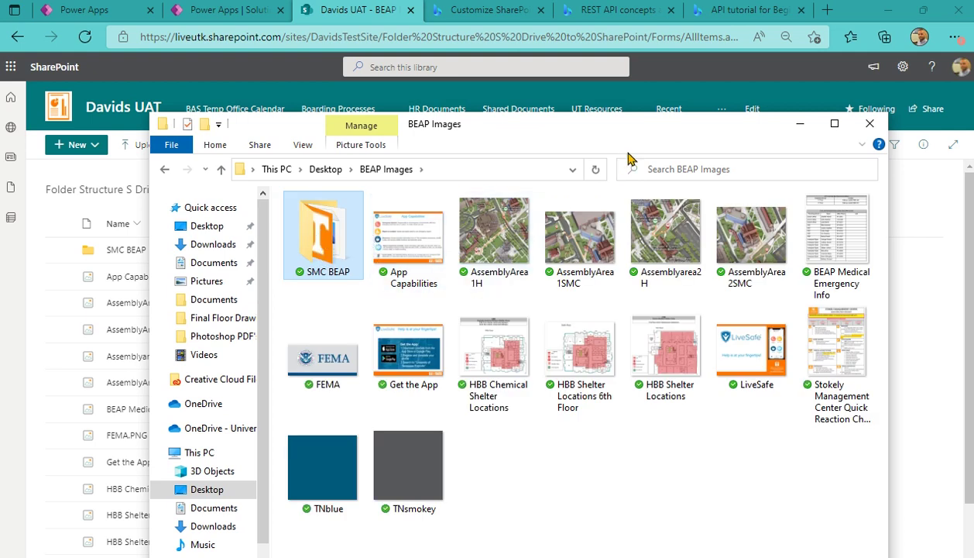
pyautogui.moveTo(657, 128); pyautogui.dragTo(815, 162)
pyautogui.moveTo(963, 187); pyautogui.dragTo(973, 215)
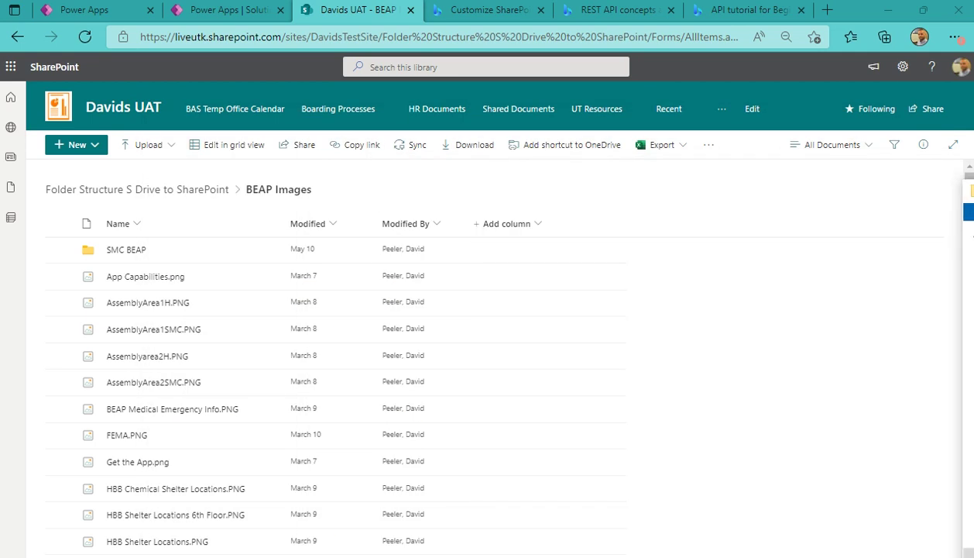
# Step: Open the SMC BEAP subfolder in SharePoint and File Explorer, compare the files, and review their modified dates and authors in SharePoint
pyautogui.click(129, 252)
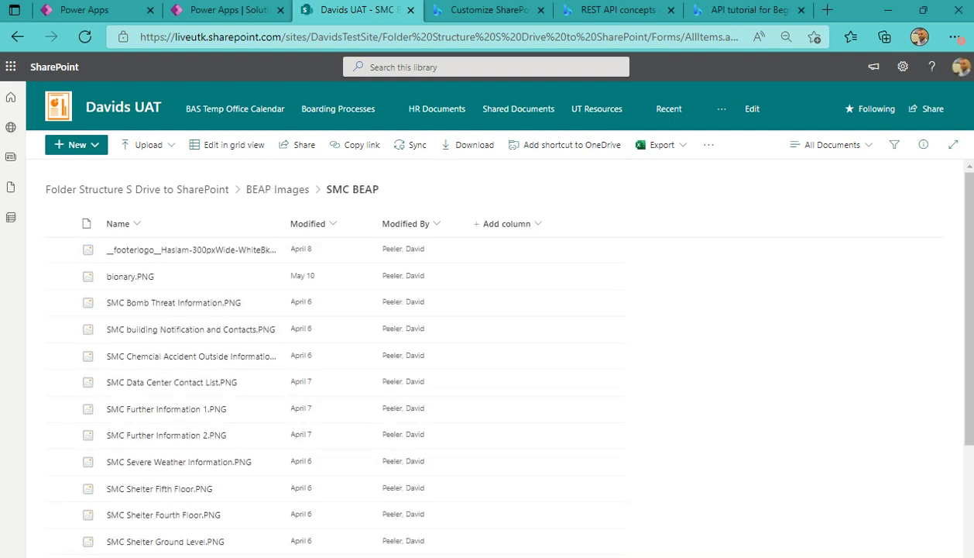
pyautogui.moveTo(973, 216); pyautogui.dragTo(488, 127)
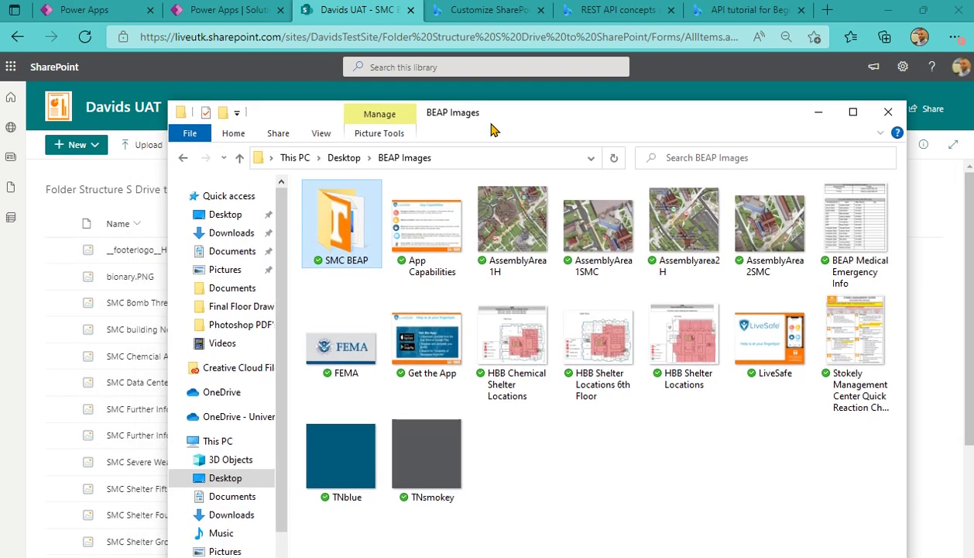
pyautogui.doubleClick(354, 224)
pyautogui.scroll(-6, 405, 259)
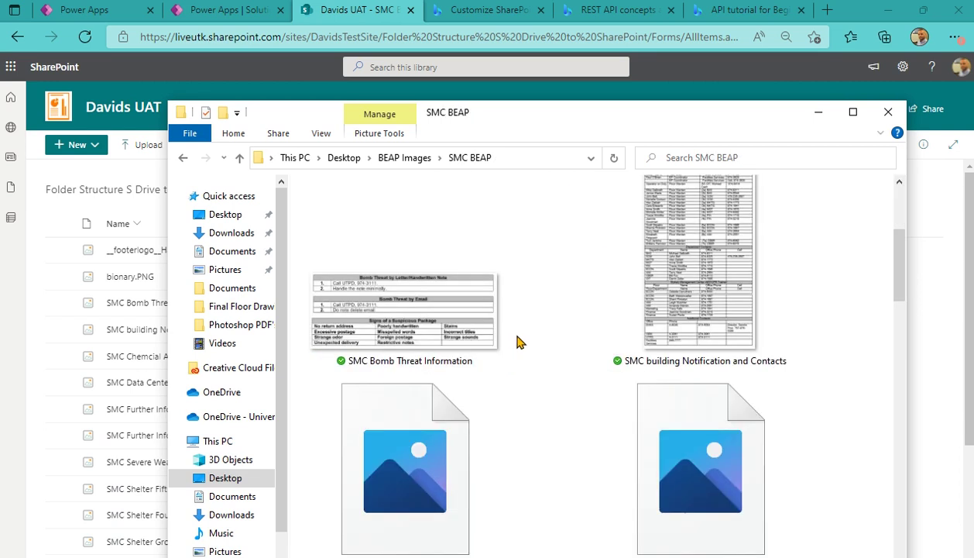
pyautogui.scroll(-4, 542, 337)
pyautogui.moveTo(736, 123); pyautogui.dragTo(973, 194)
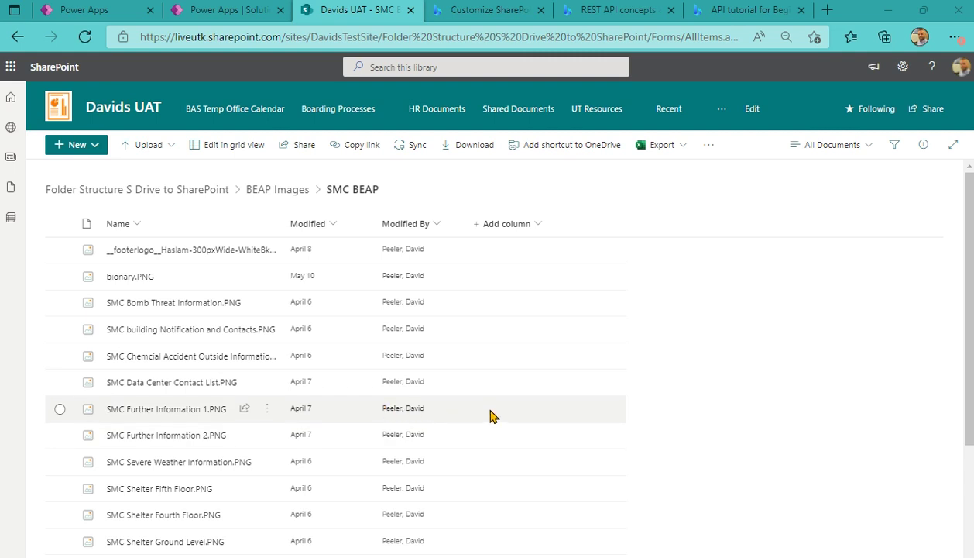
pyautogui.scroll(-3, 504, 436)
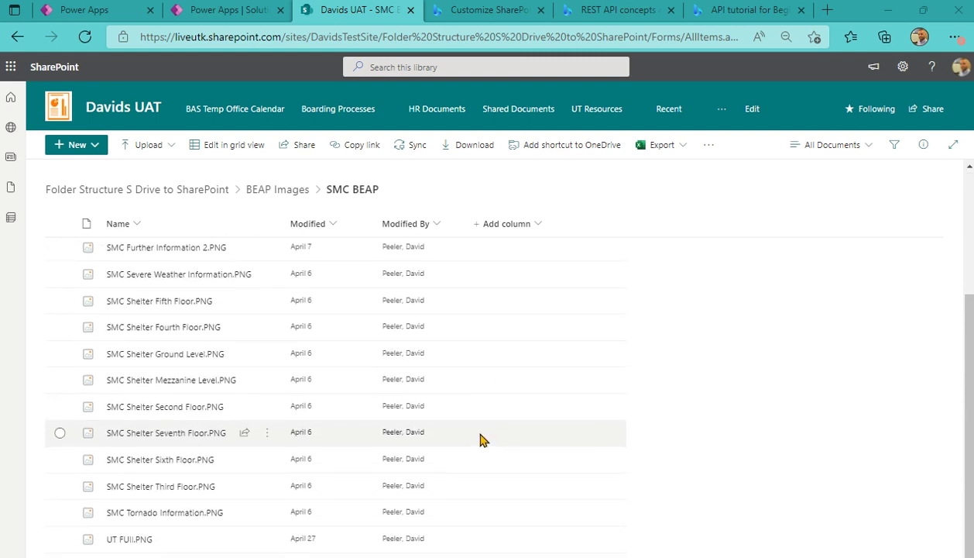
pyautogui.scroll(3, 480, 440)
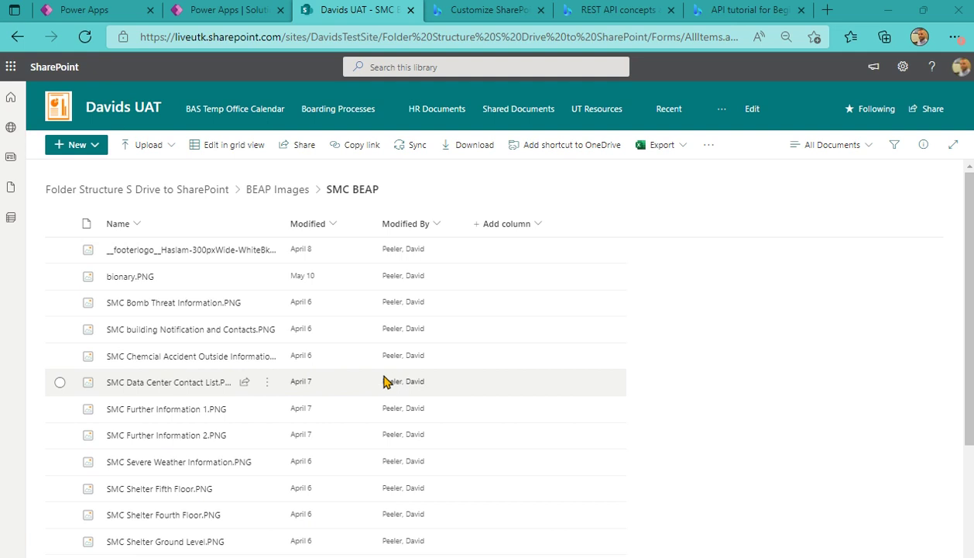